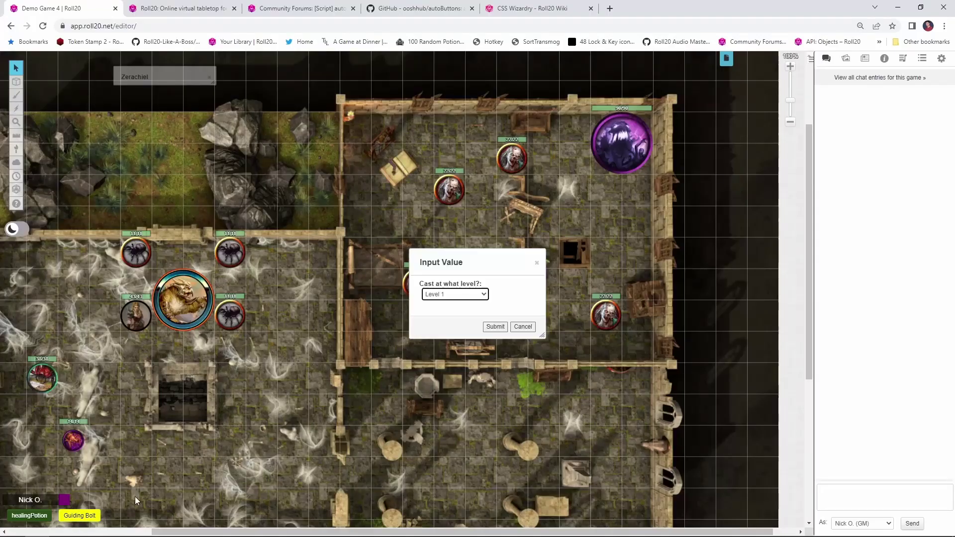
Cast Guiding Bolt at level 3 and apply full damage to the purple creature (90 to 70 HP)
click(473, 294)
click(463, 320)
click(496, 327)
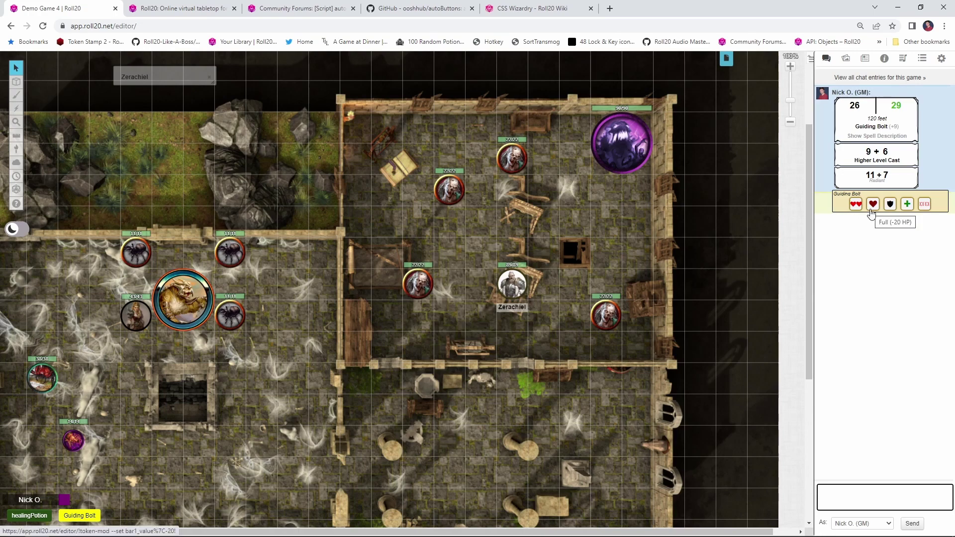
click(871, 210)
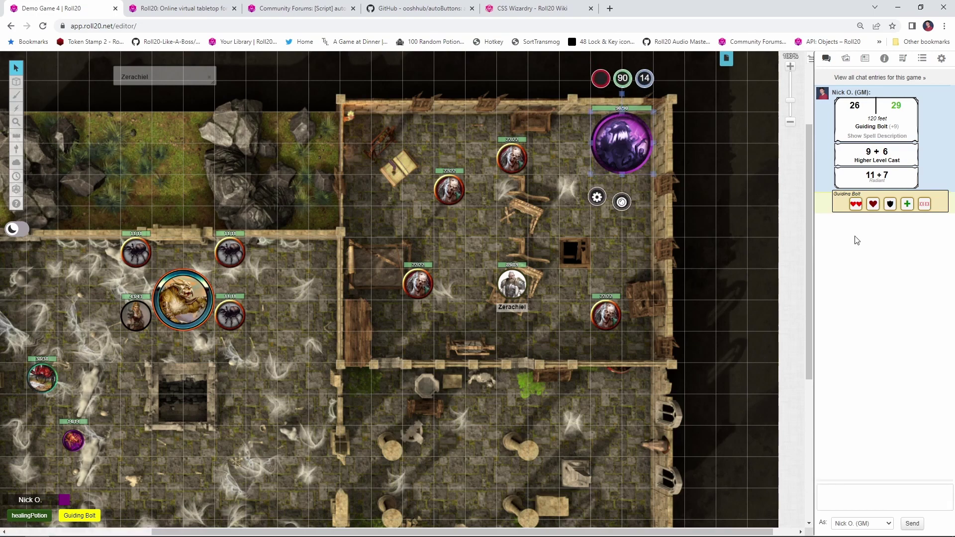
click(874, 208)
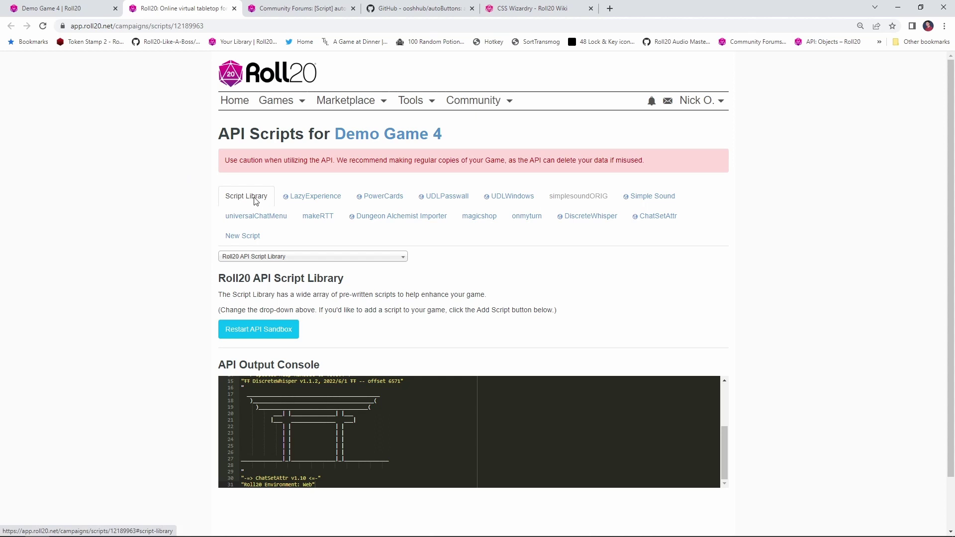
Search the Script Library for 'tokenm' and add TokenMod 0.8.74 to Demo Game 4
click(288, 257)
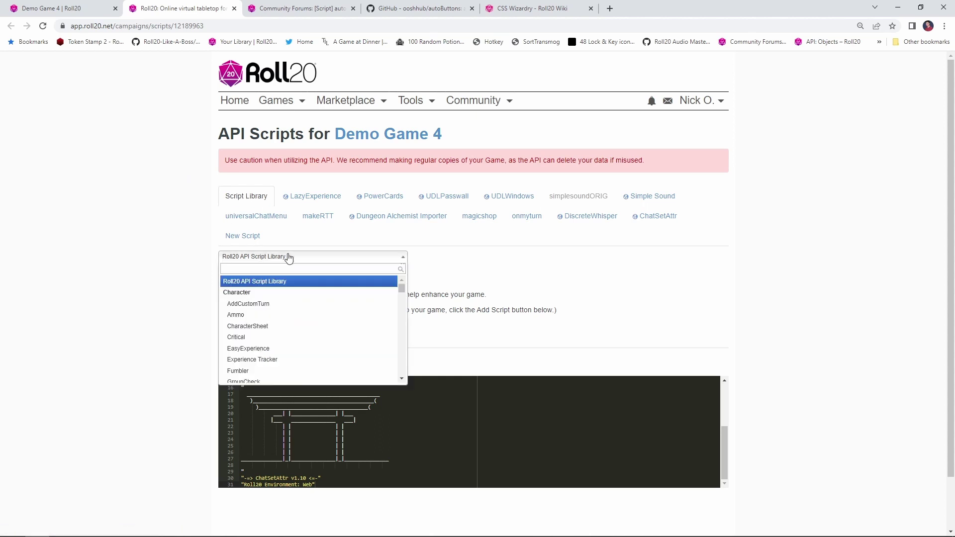
text(toke)
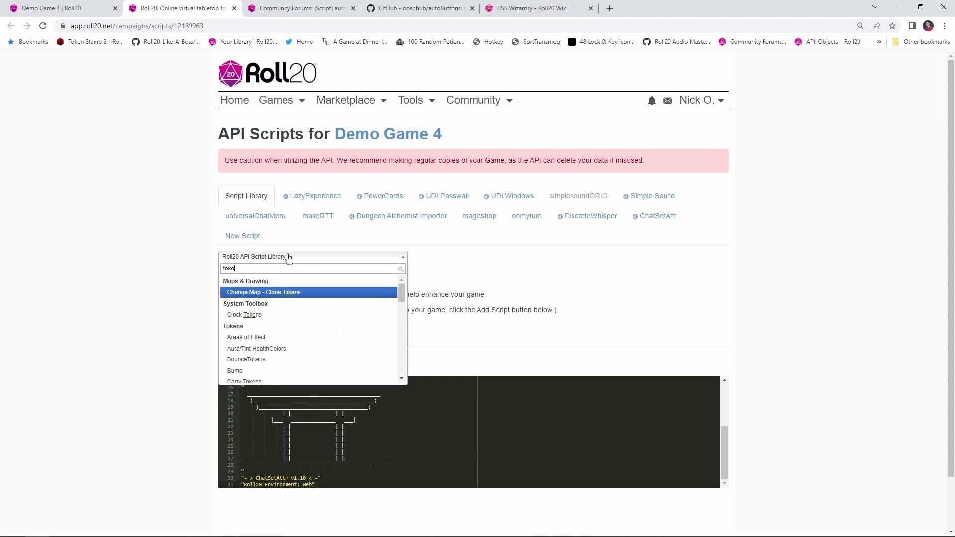
text(nm)
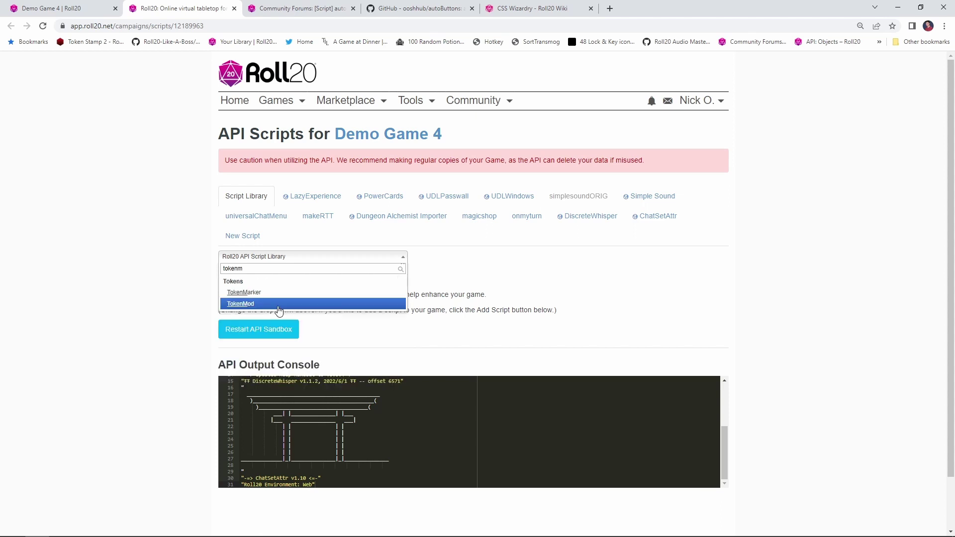
click(279, 305)
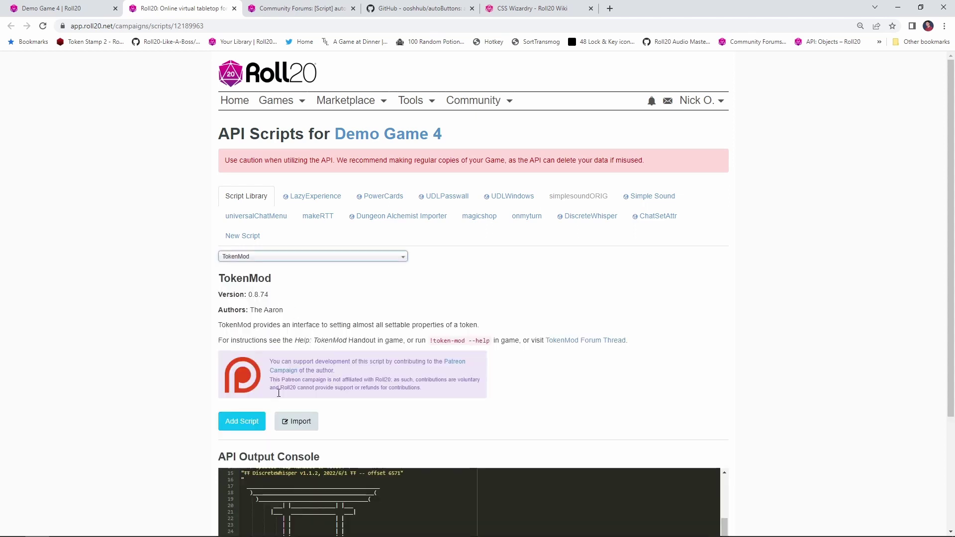
click(259, 422)
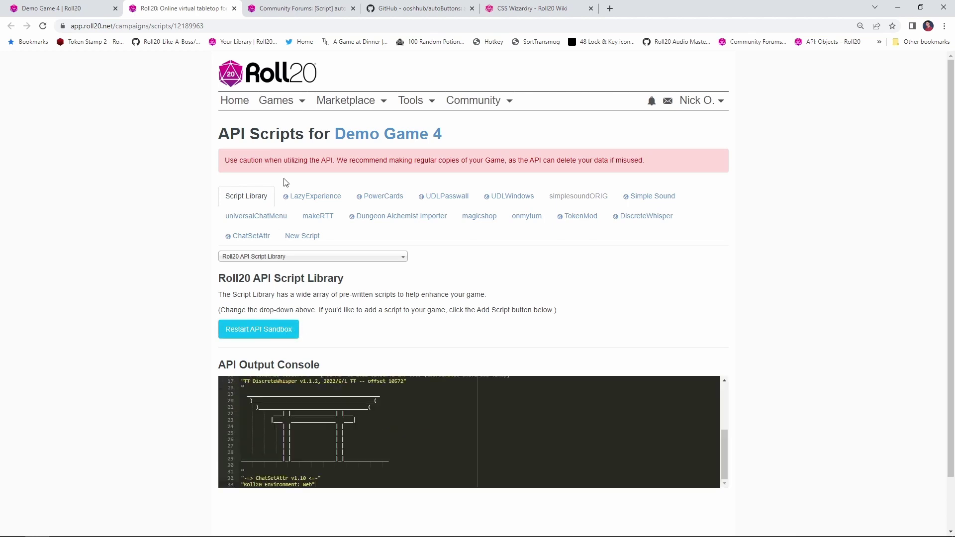
Review the autoButtons v0.5.3 forum thread, then move to the autoButtons GitHub repository
click(301, 9)
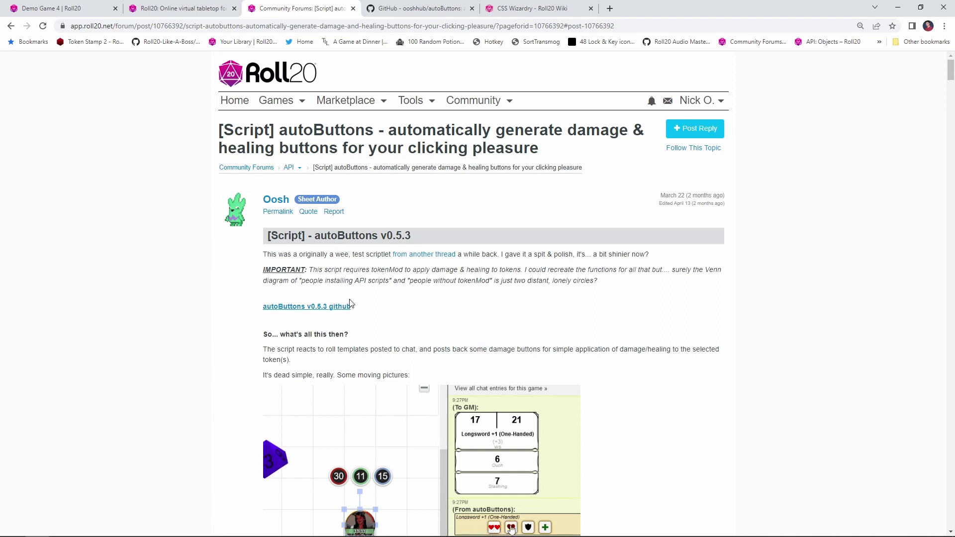
click(420, 10)
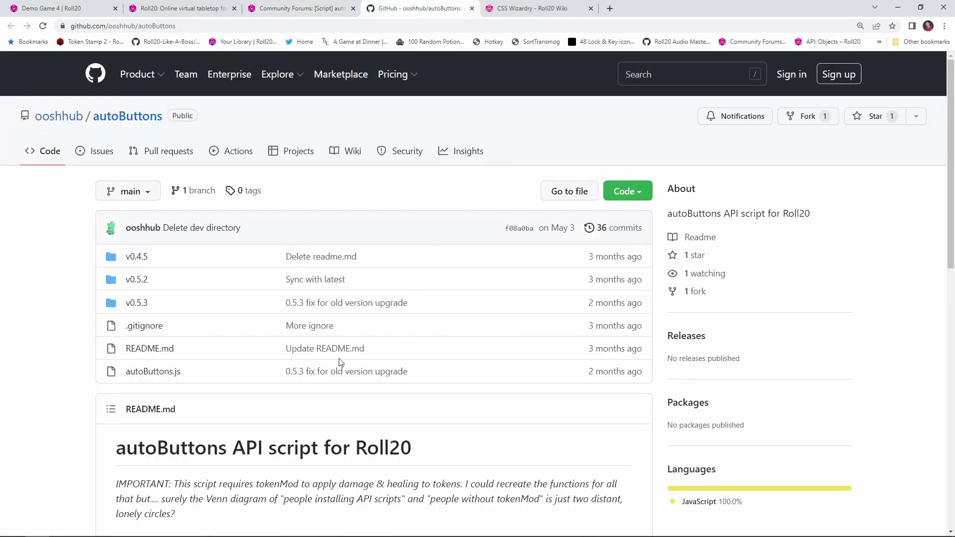
Open the raw autoButtons.js source, select all of it, and return to the Roll20 API Scripts page
click(166, 373)
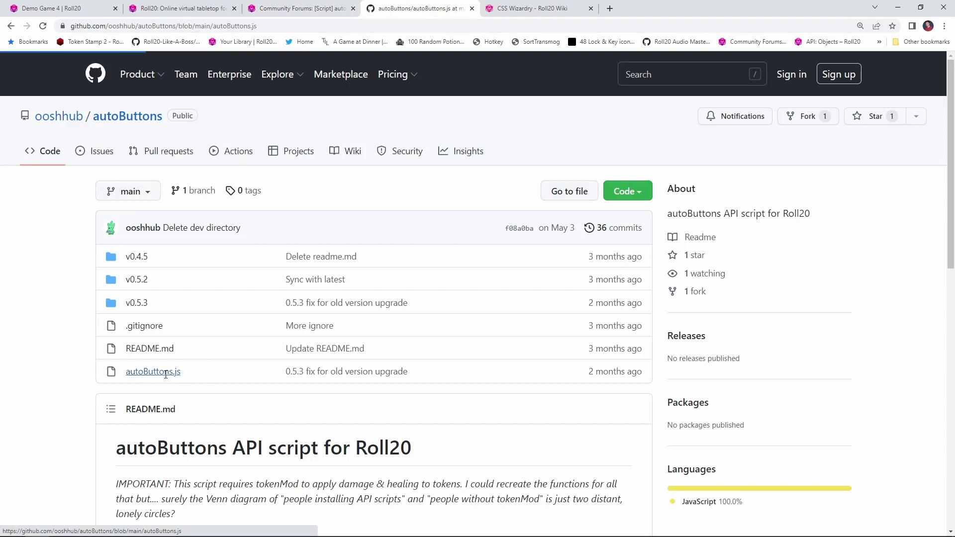
click(712, 302)
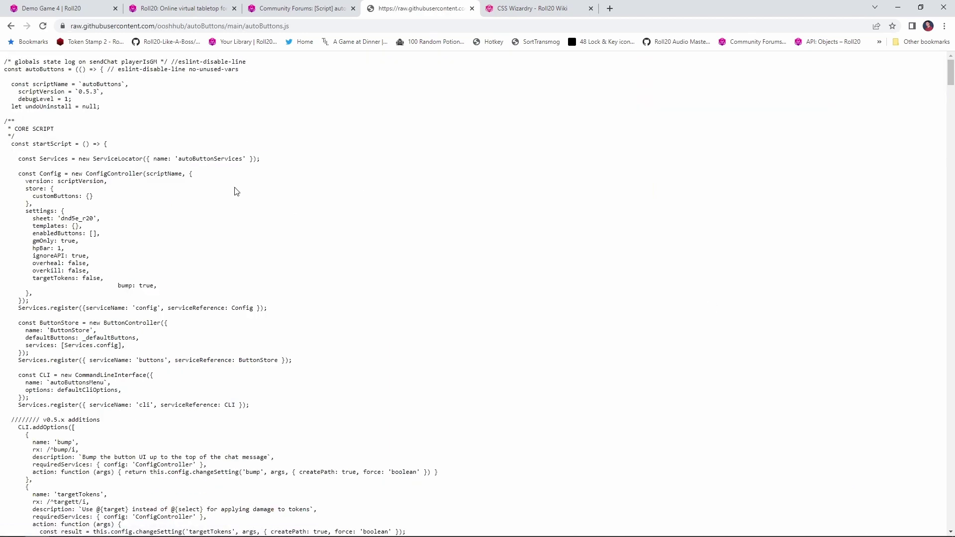
key(ctrl+a)
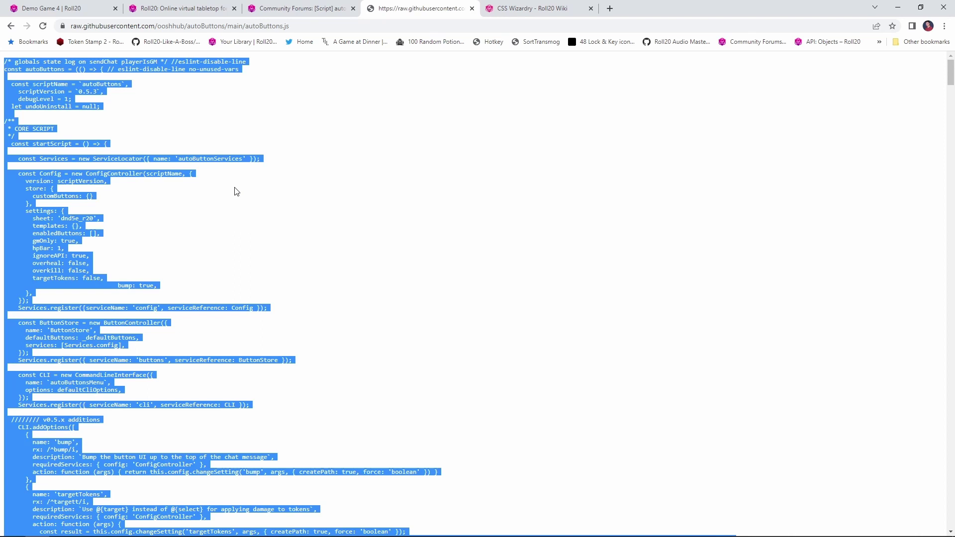
click(189, 10)
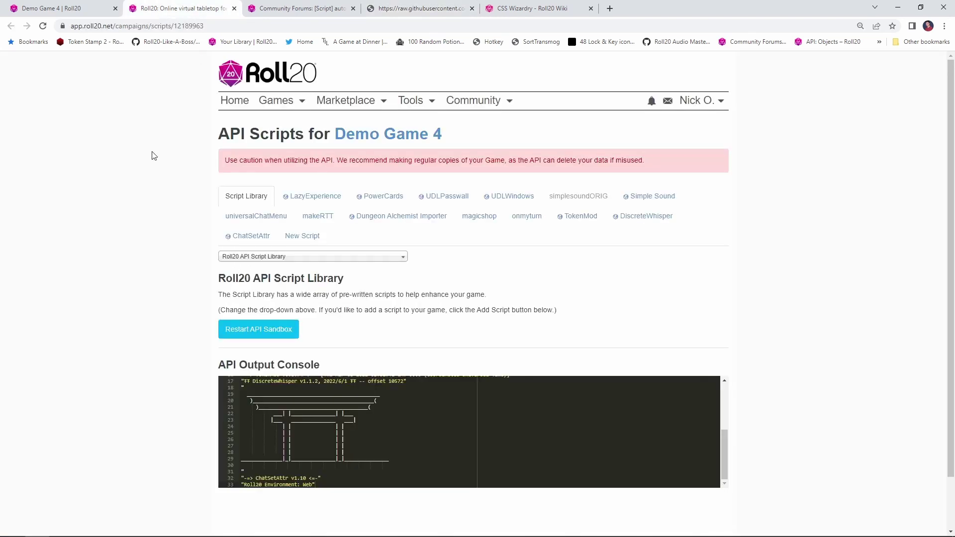
Paste the copied code into a new API script named 'autobutton', save it, and return to the game
click(302, 236)
key(ctrl+v)
drag(278, 258, 218, 257)
text(autobutton)
click(234, 515)
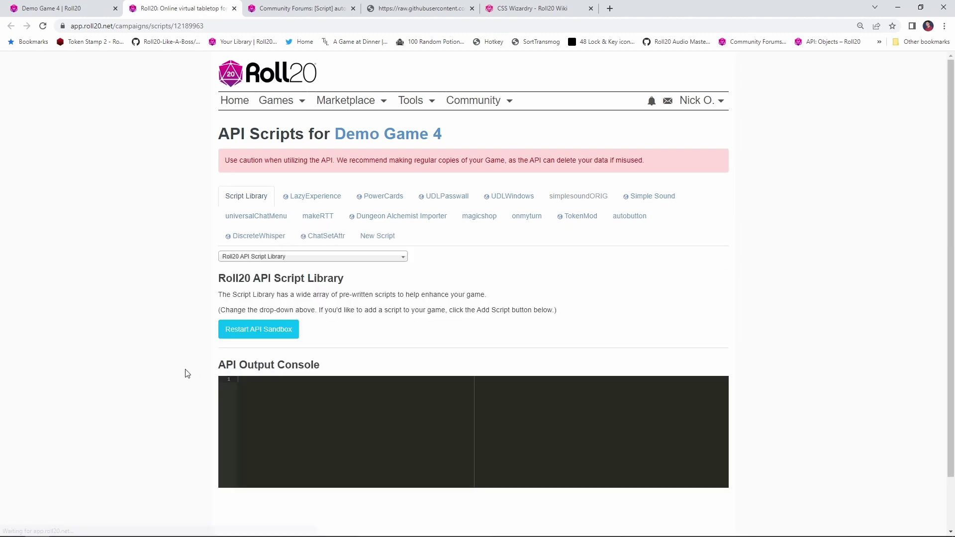
key(ctrl+1)
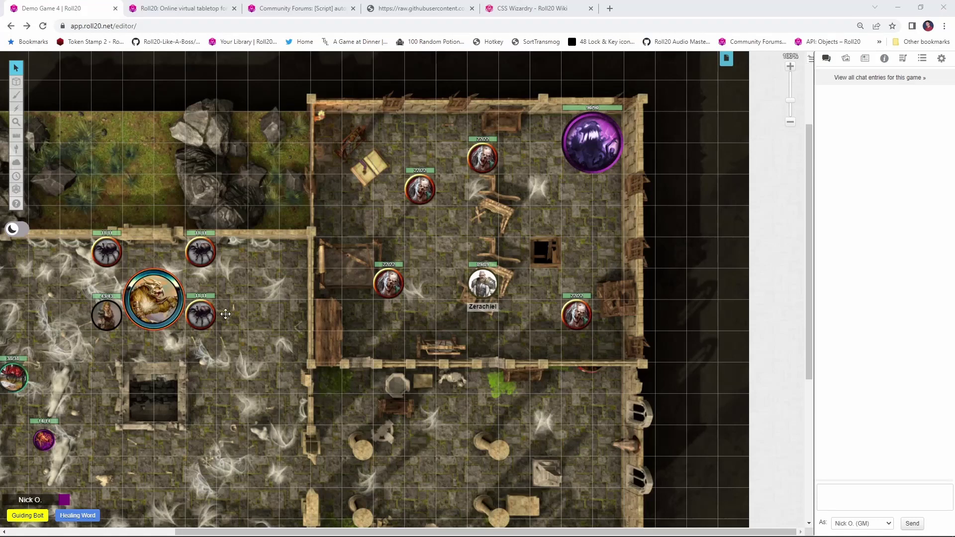
With Zerachiel selected, cast Guiding Bolt at level 2, rolling 17 radiant damage
click(483, 288)
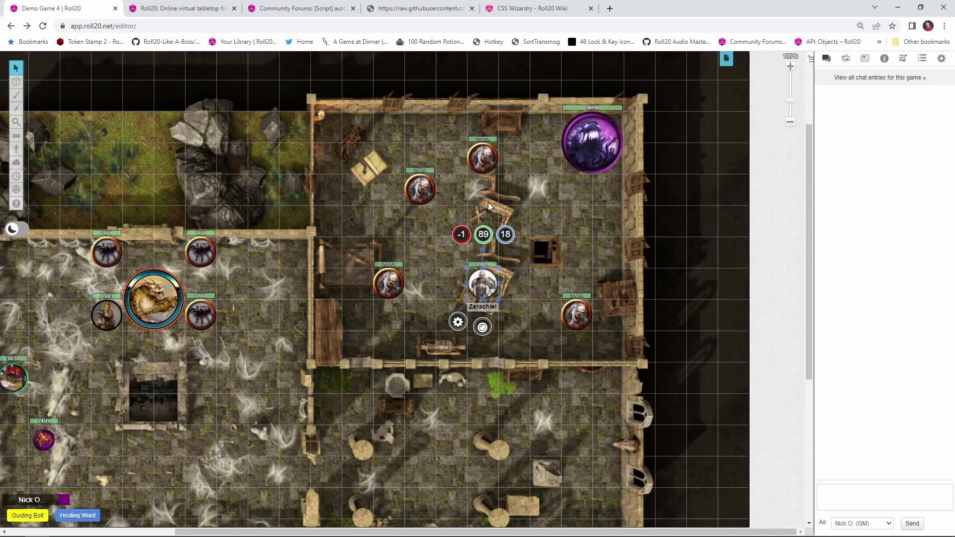
click(21, 518)
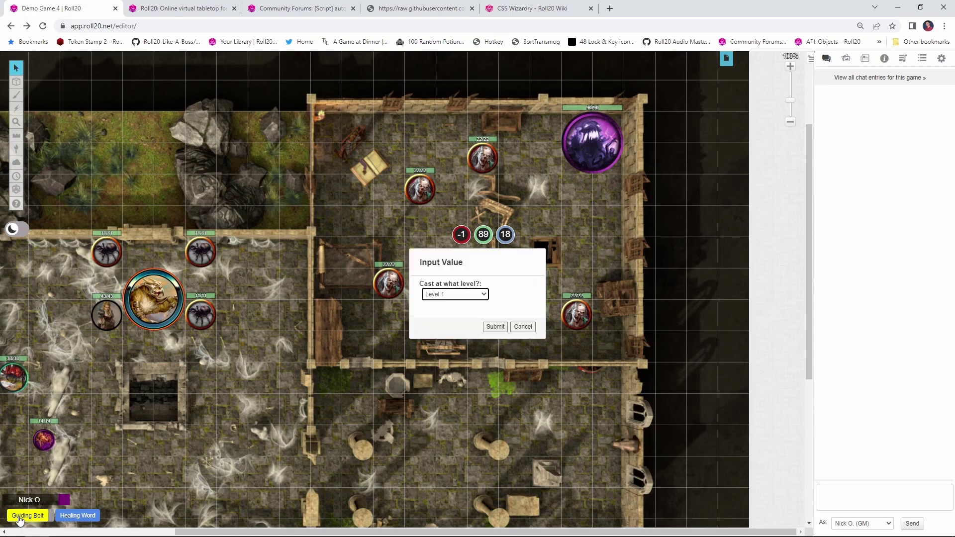
click(475, 295)
click(463, 313)
click(499, 327)
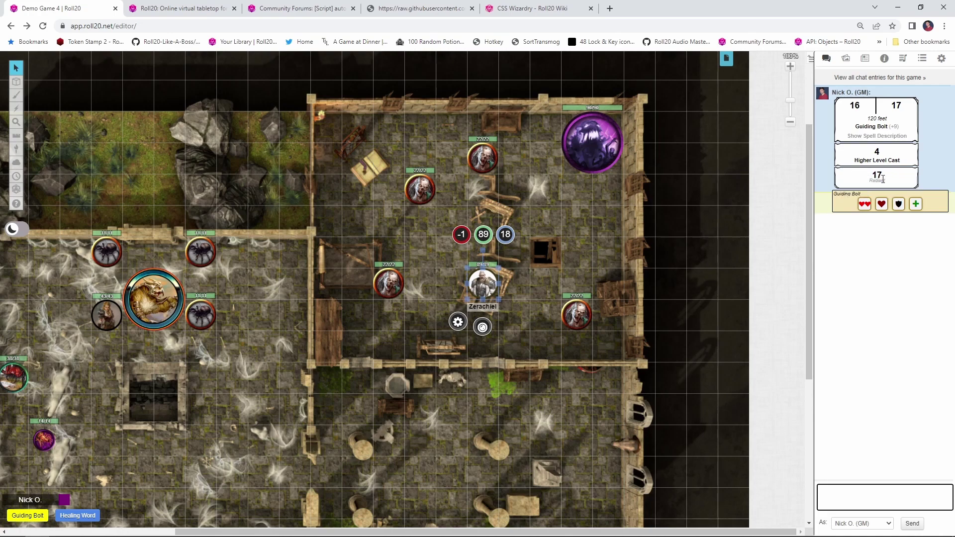
Apply Guiding Bolt's full damage to the 22/22 zombie, leaving it at 1 HP, and reselect Zerachiel
mouse_move(880, 179)
click(491, 147)
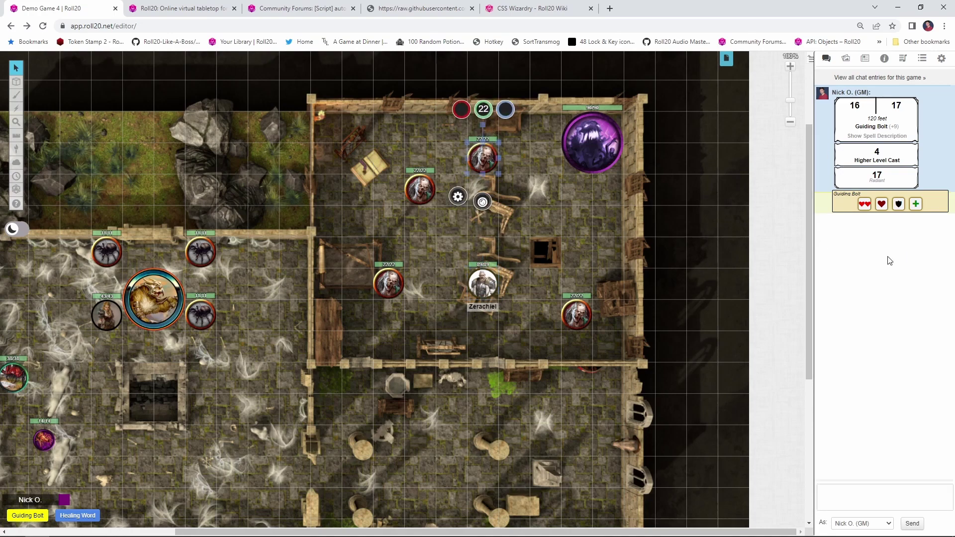
click(882, 205)
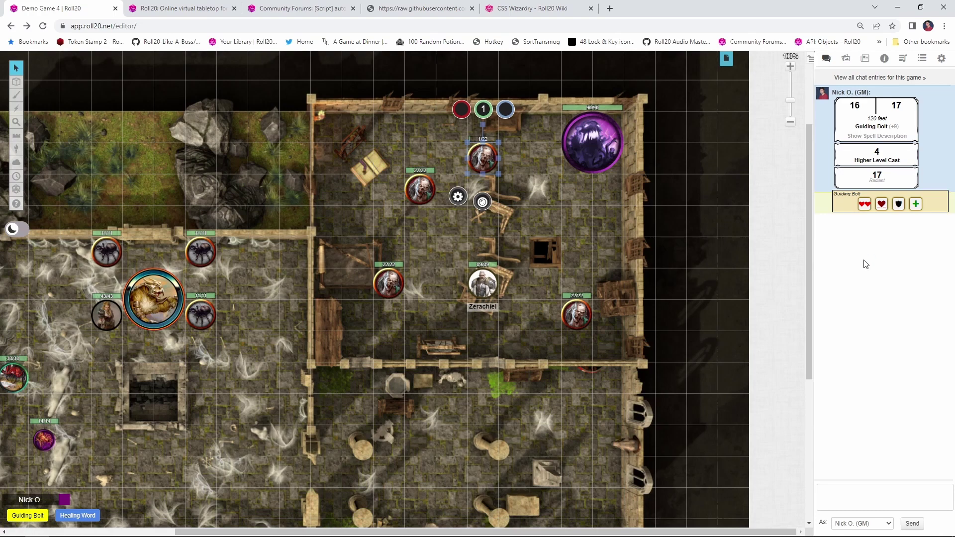
click(483, 284)
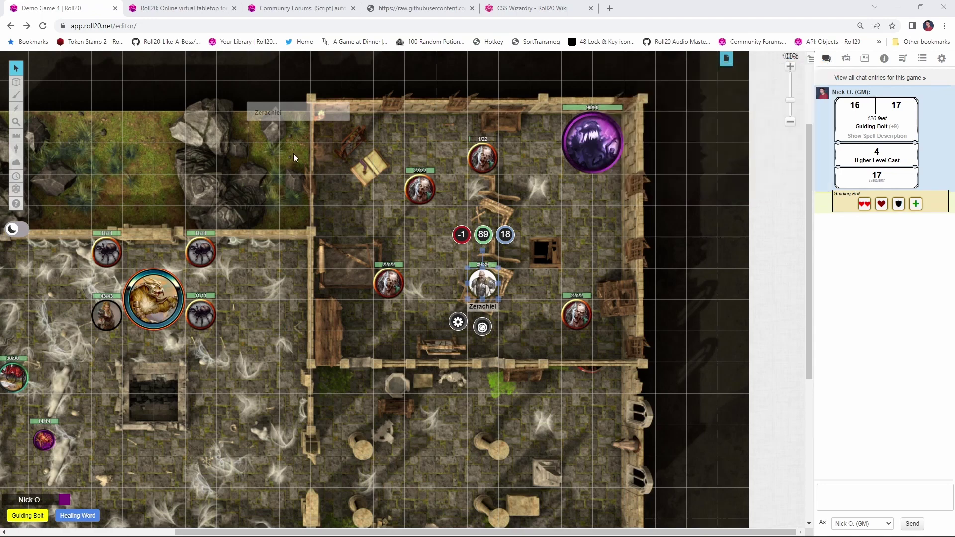
Change the Guiding Bolt crit range on Zerachiel's character sheet, then close the sheet
drag(298, 113, 302, 115)
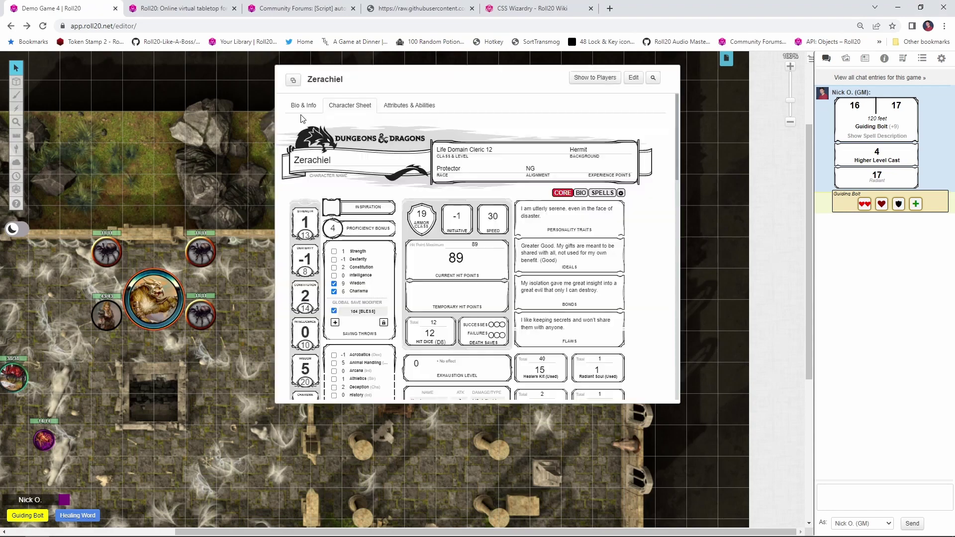
scroll(448, 242, down, 3)
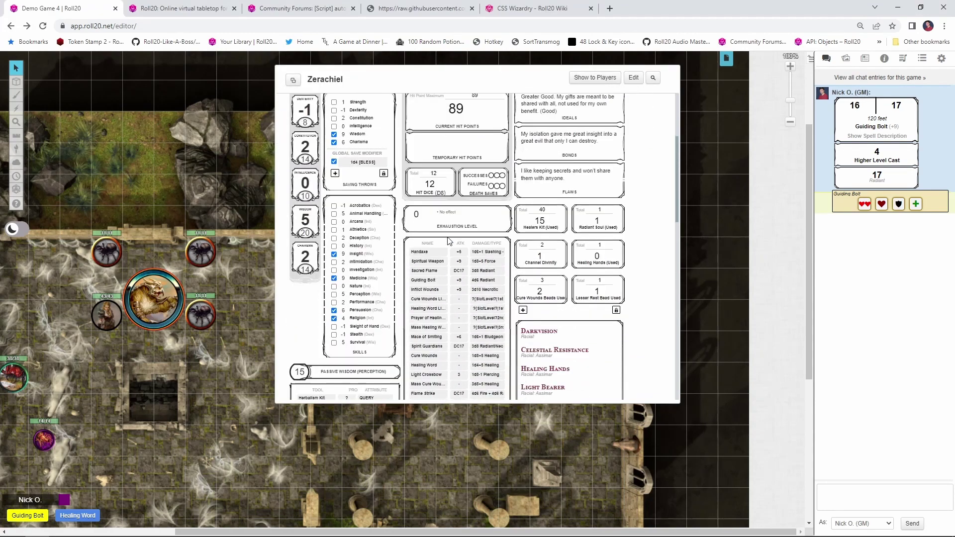
click(506, 281)
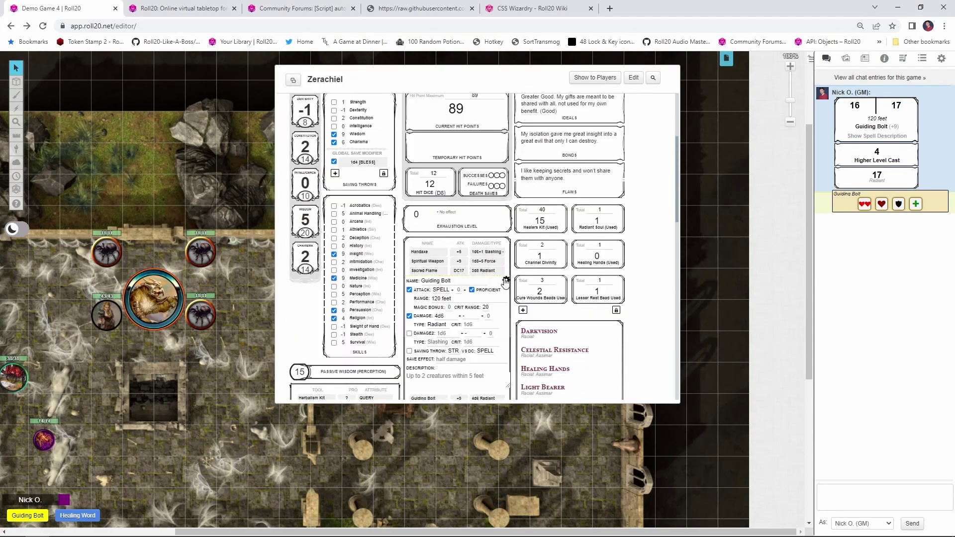
click(486, 307)
key(BackSpace)
click(507, 280)
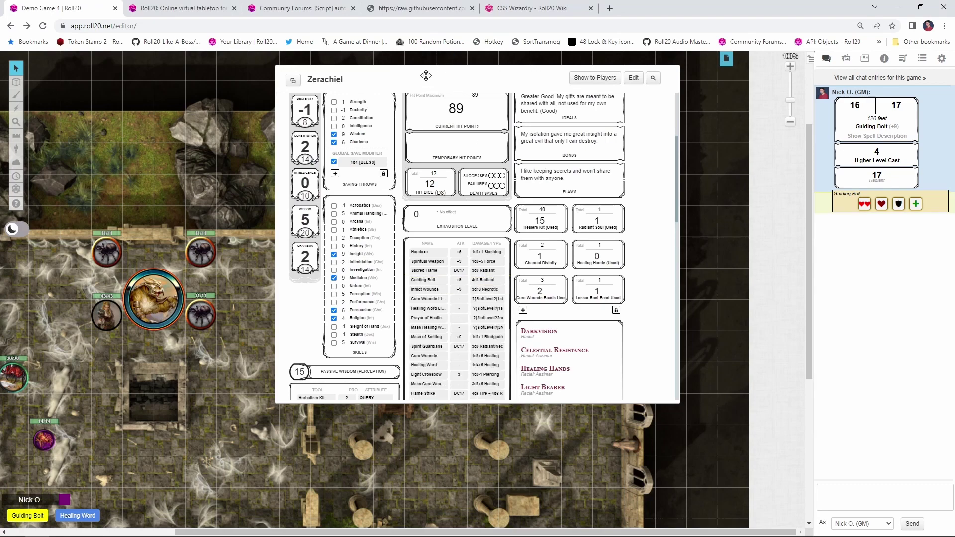
key(Escape)
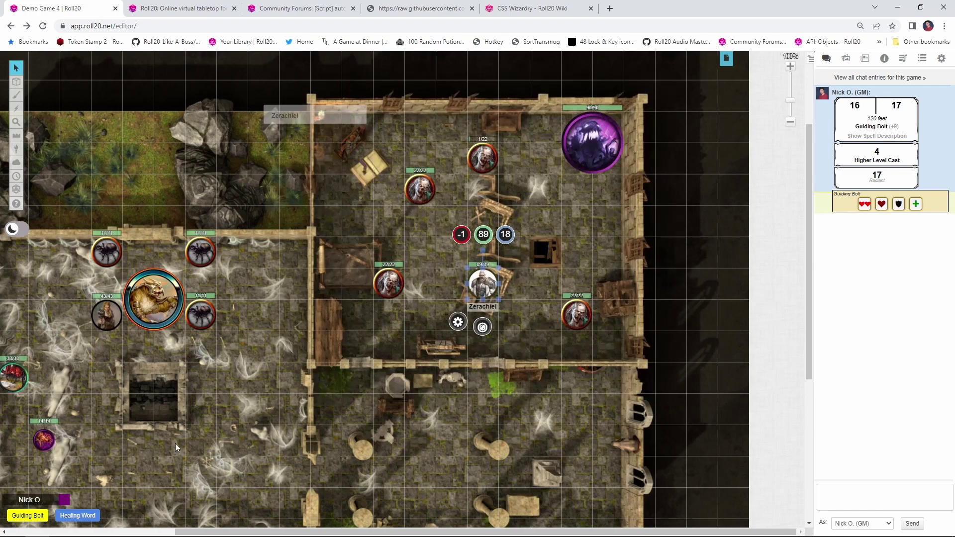
Cast Guiding Bolt at level 5, rolling a 26/29 crit, and target the purple monster
click(28, 516)
click(461, 294)
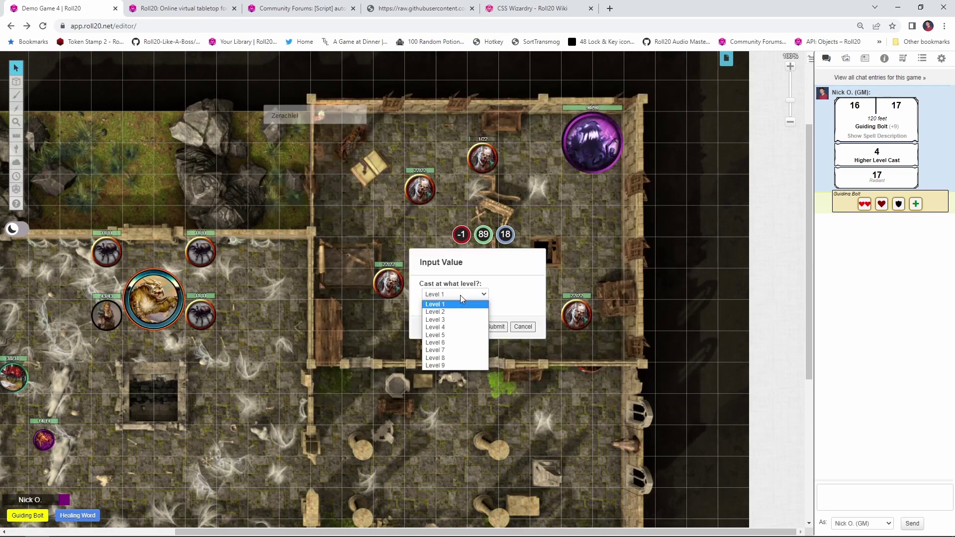
click(458, 335)
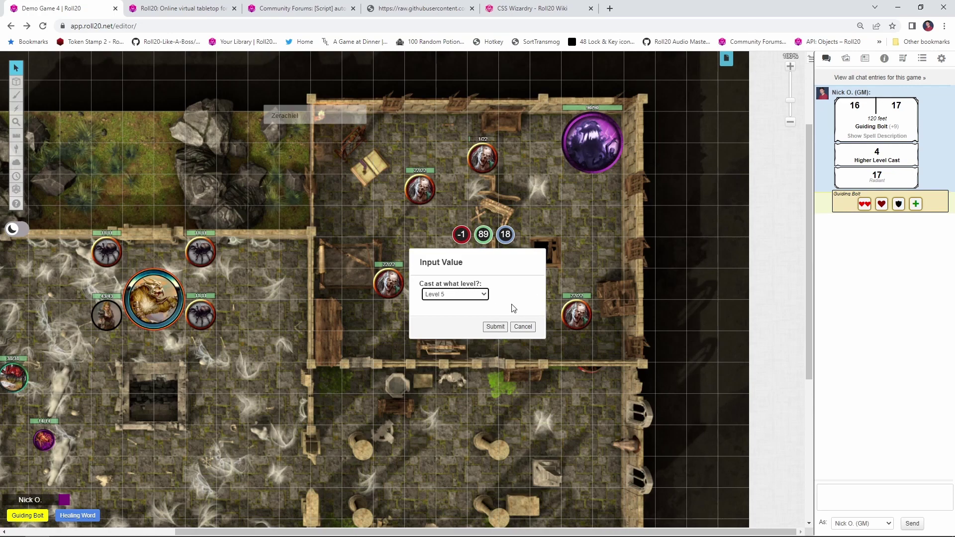
click(495, 327)
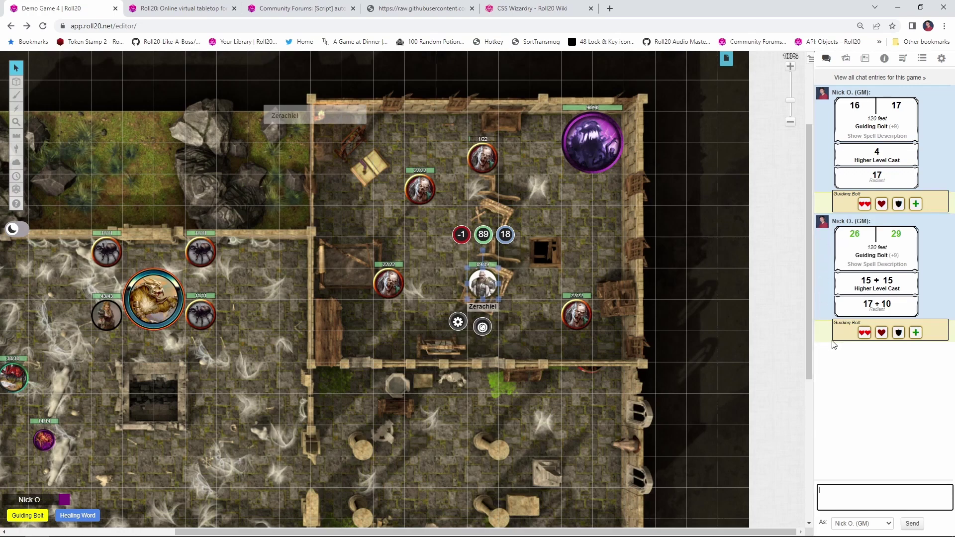
mouse_move(869, 309)
click(577, 133)
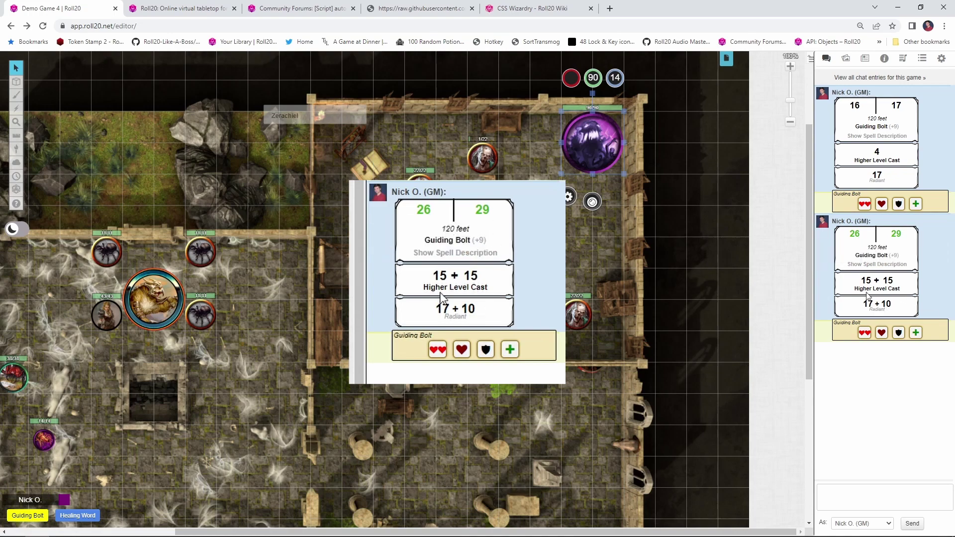
Deal the 57 crit damage to the purple monster (90 to 33 HP) and clear the token selection
mouse_move(445, 279)
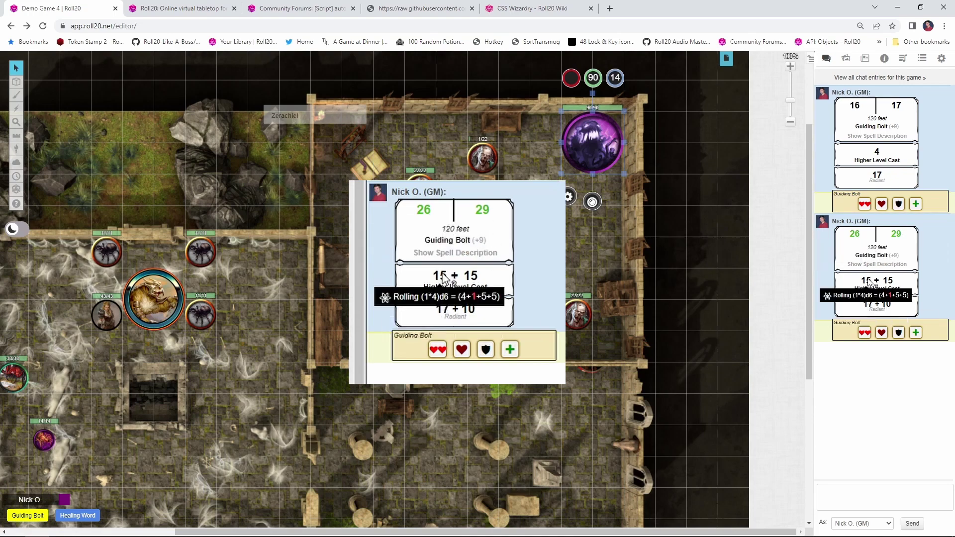
click(861, 335)
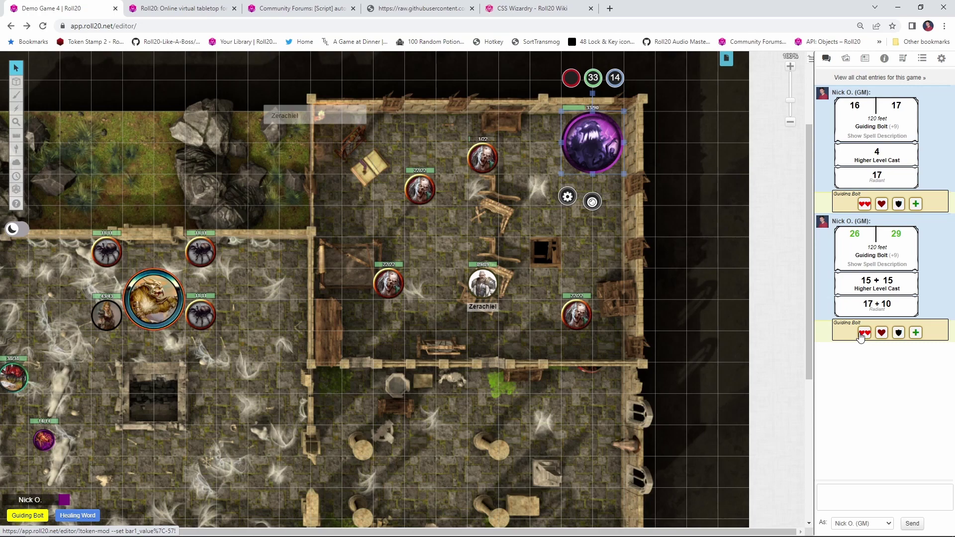
click(546, 284)
click(492, 288)
click(527, 289)
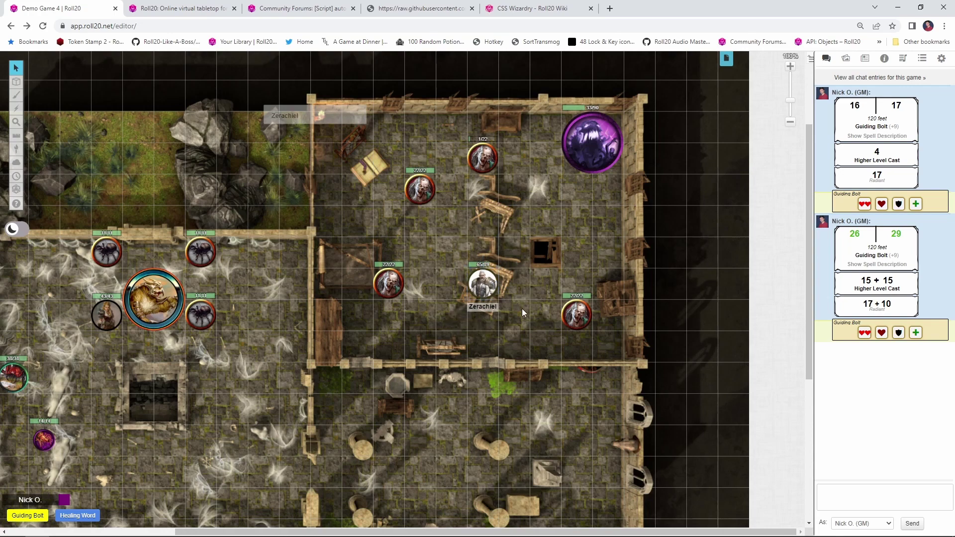
Cast Healing Word at spell level 2 from its macro
click(85, 516)
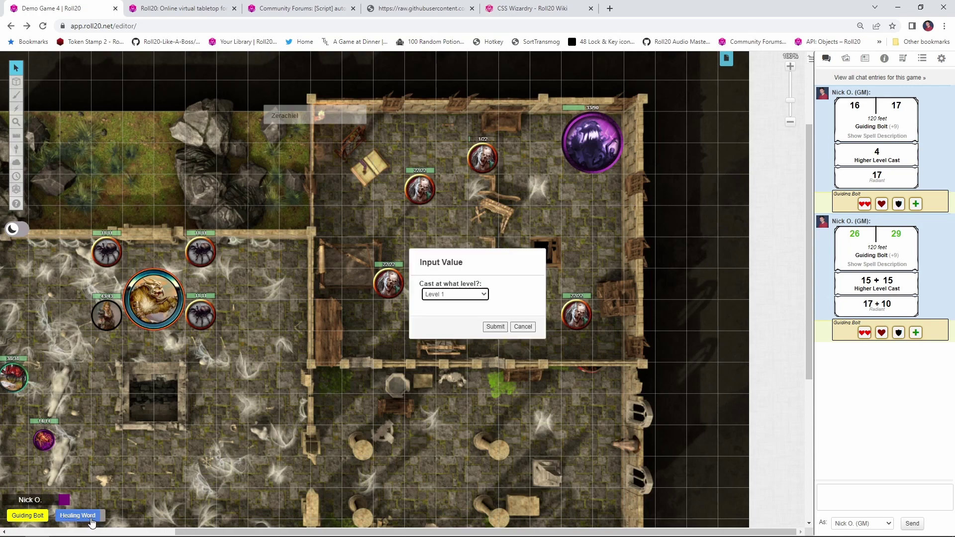
click(472, 295)
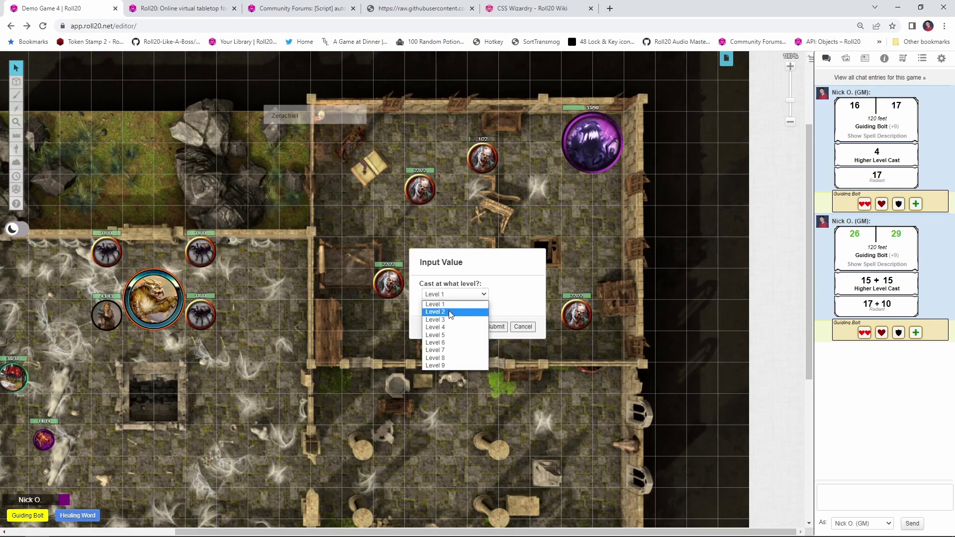
click(453, 312)
click(494, 328)
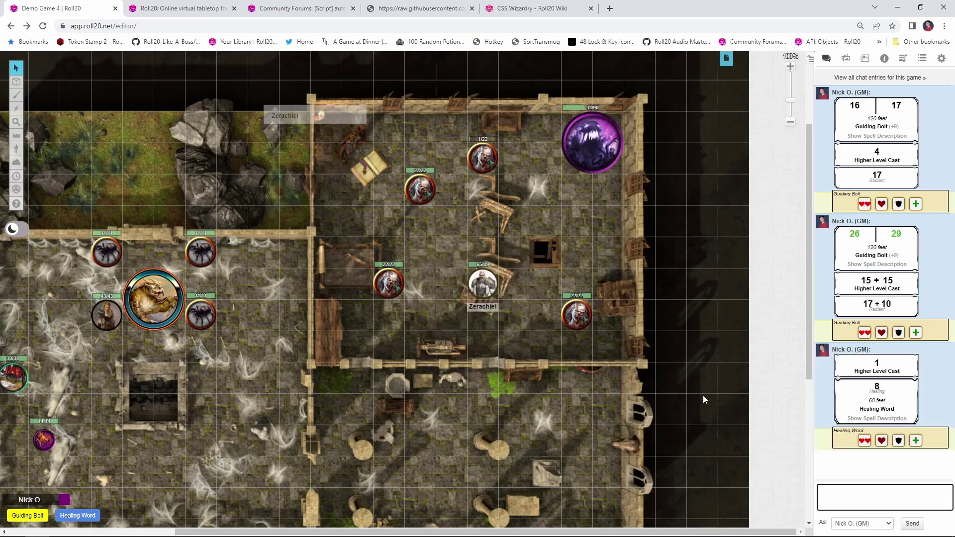
Apply the Healing Word healing to the Zerachiel token, raising it to 74 hit points
mouse_move(879, 369)
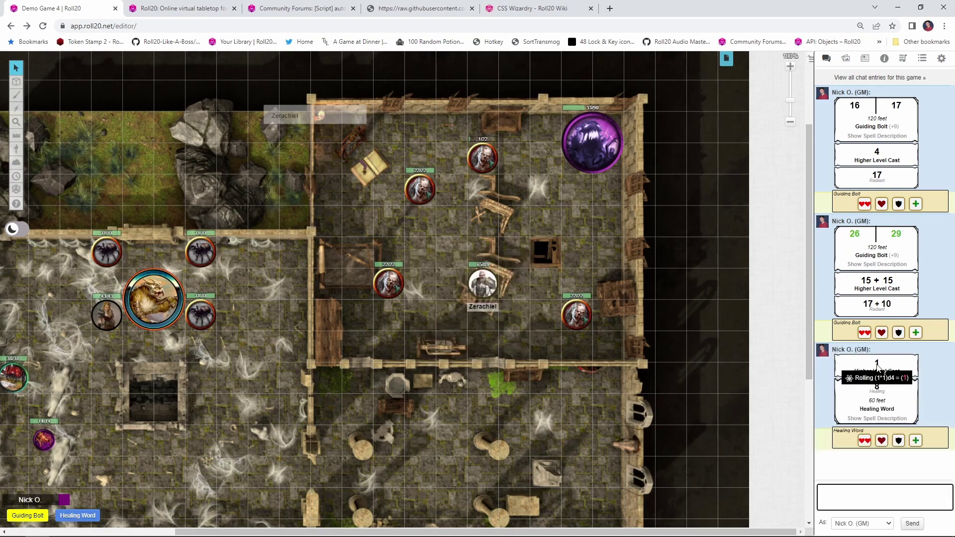
click(481, 274)
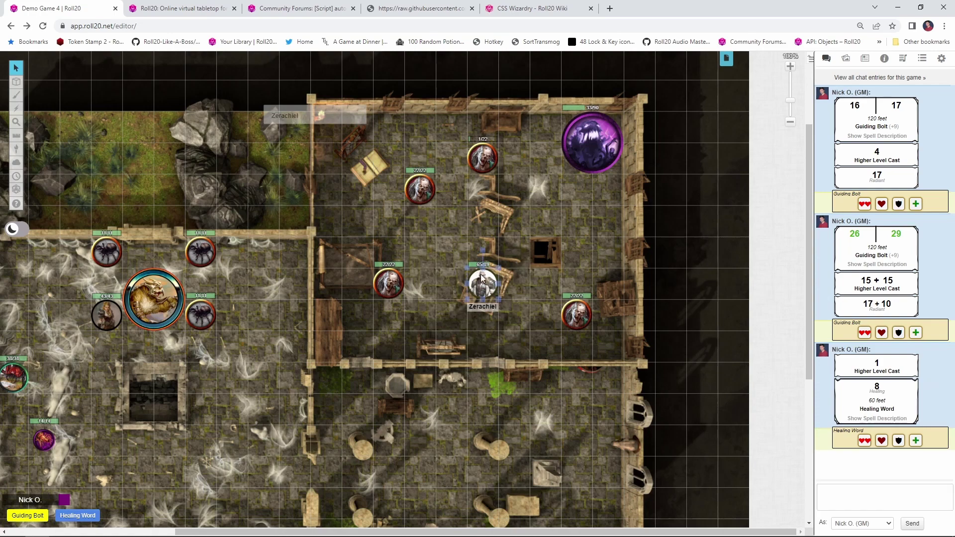
click(919, 443)
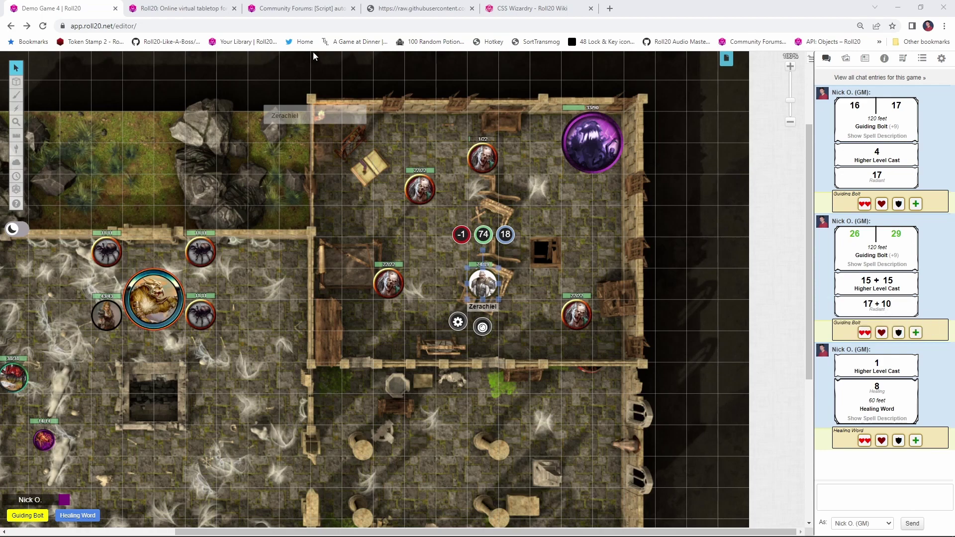
click(311, 15)
scroll(272, 216, down, 3)
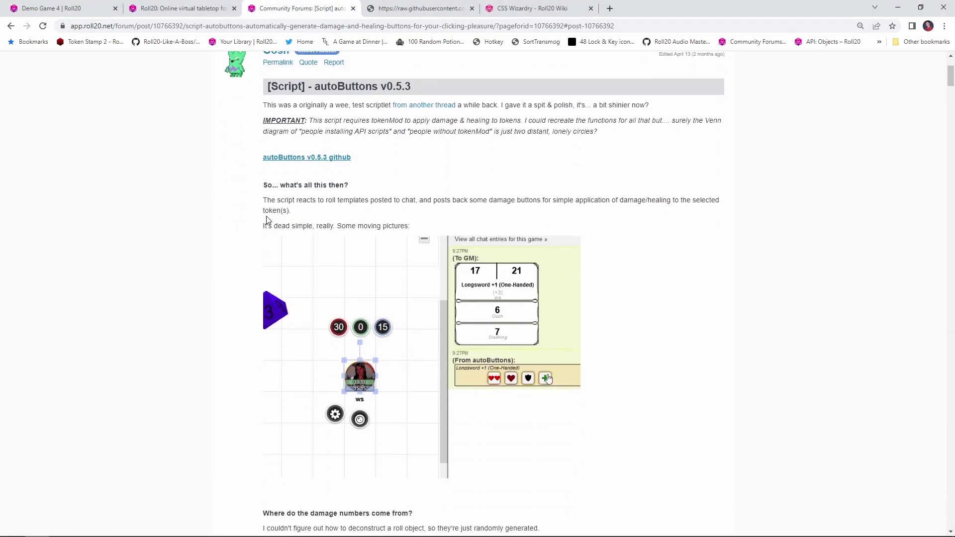
scroll(267, 220, down, 4)
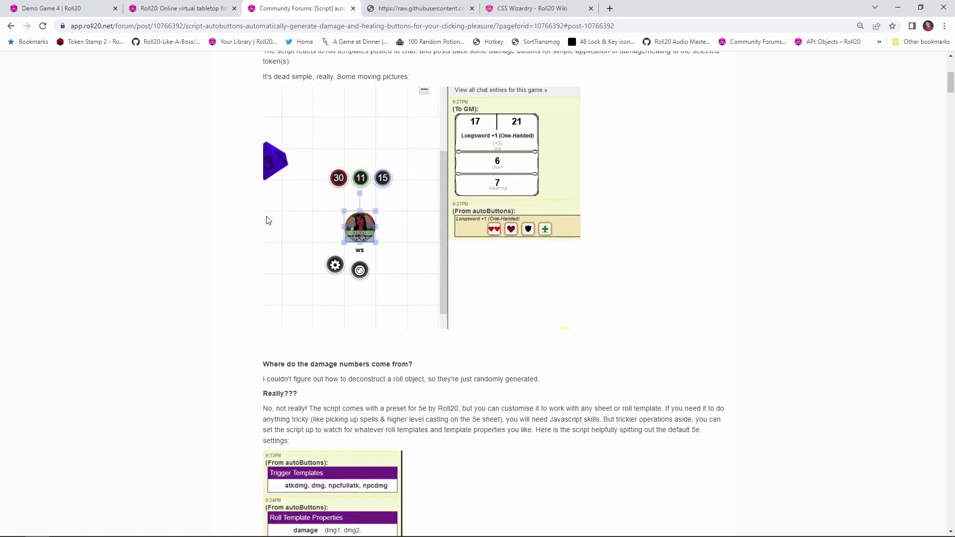
click(90, 9)
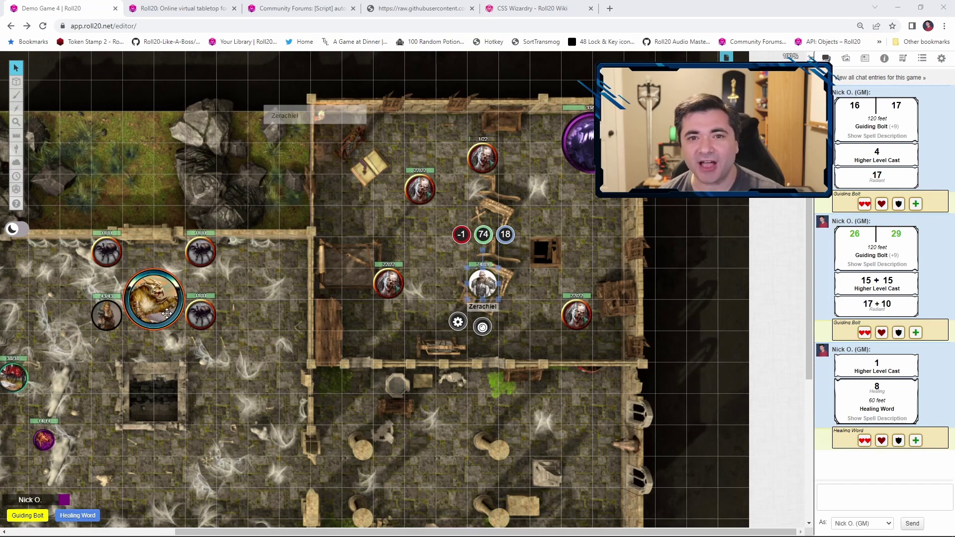
In Notepad++, highlight the Vulnerable button command's parts: !autobutton, --createbut, {{name=Vulnerable}}, {{content=t}}
key(alt+Tab)
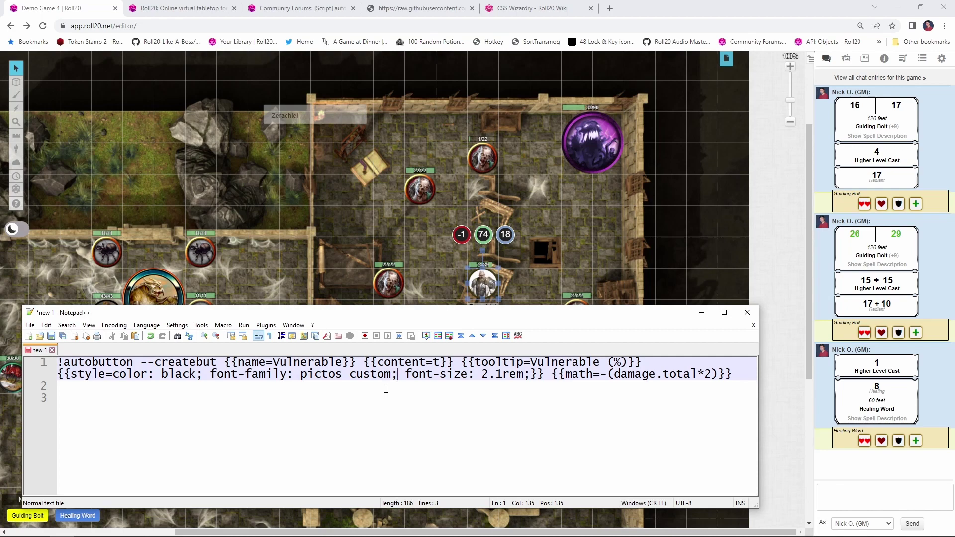
drag(132, 364, 57, 364)
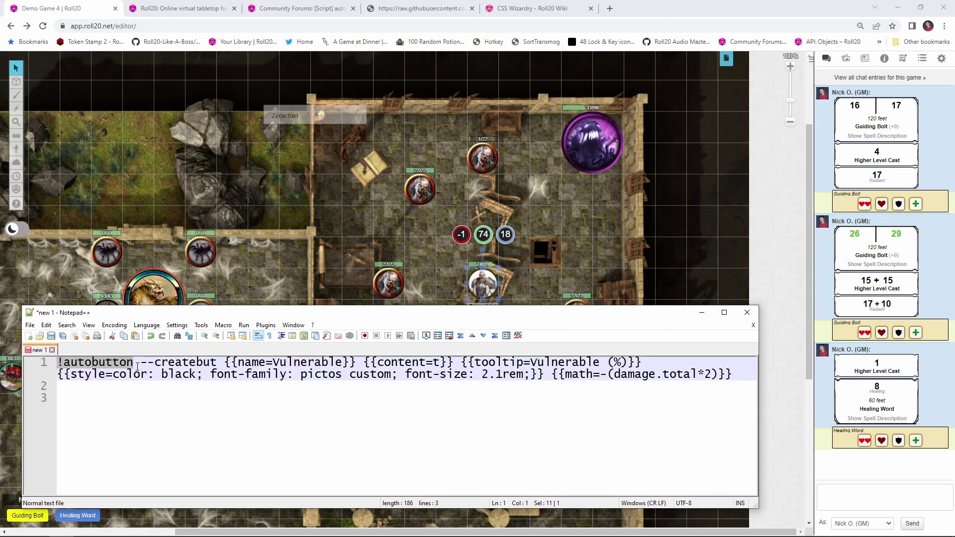
drag(141, 364, 217, 364)
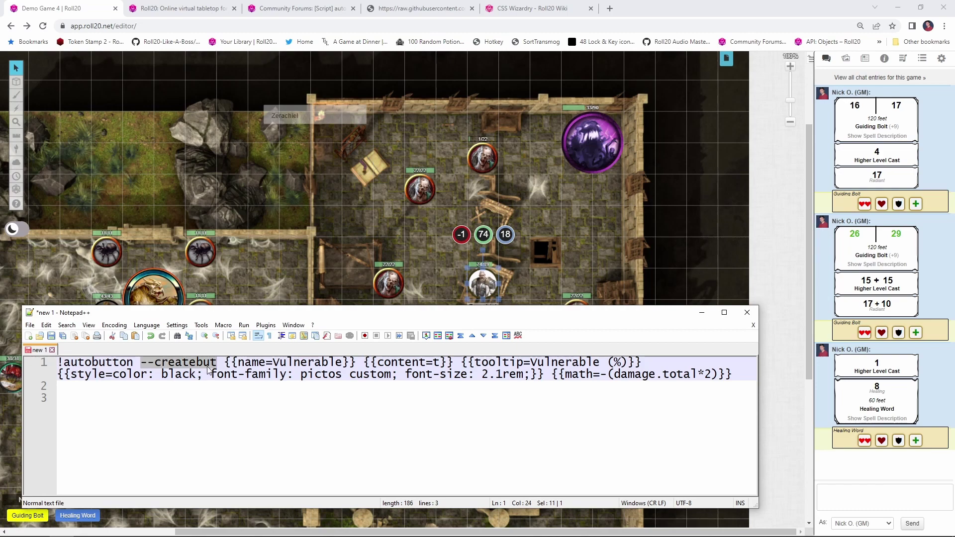
drag(224, 363, 354, 362)
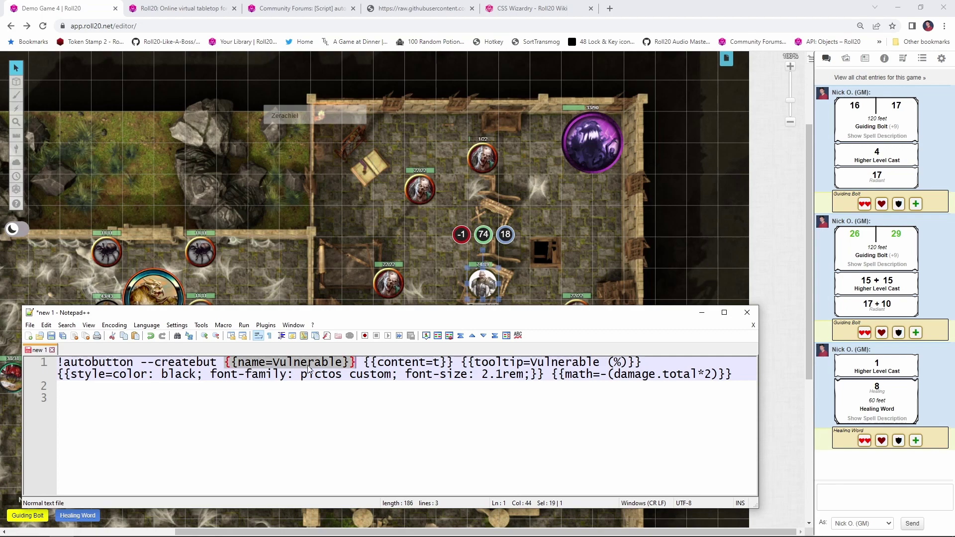
drag(364, 363, 640, 363)
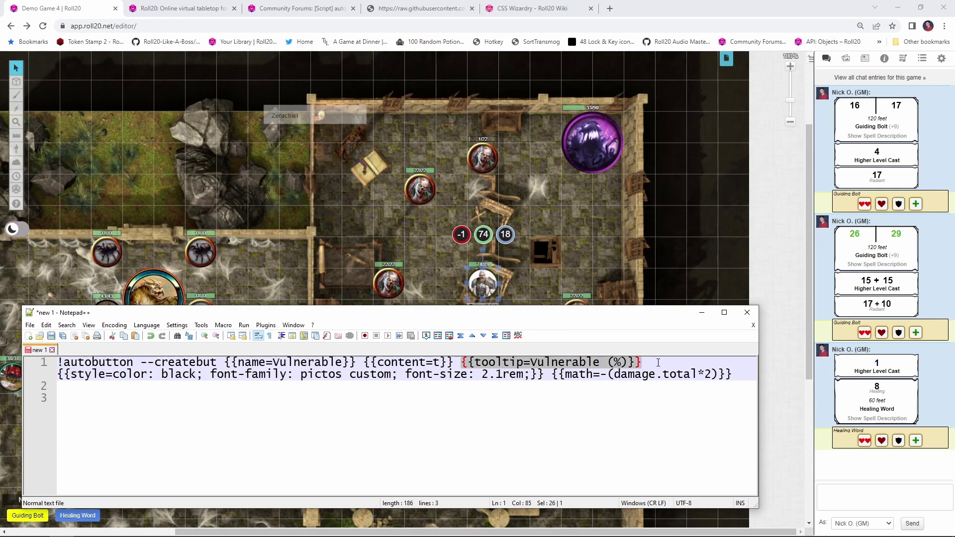
click(939, 357)
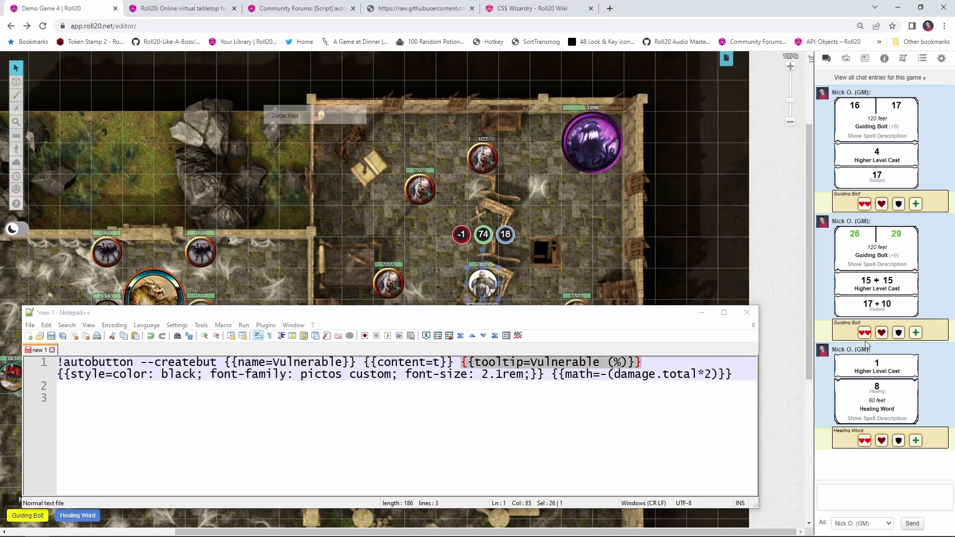